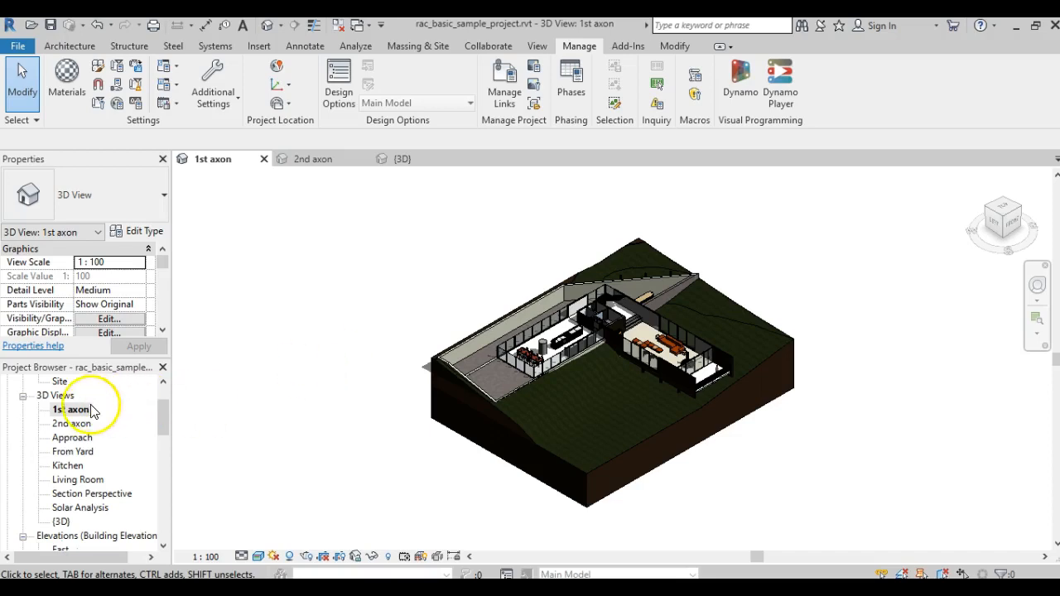
# Step: Duplicate the 1st axon 3D view without detailing
pyautogui.rightClick(75, 411)
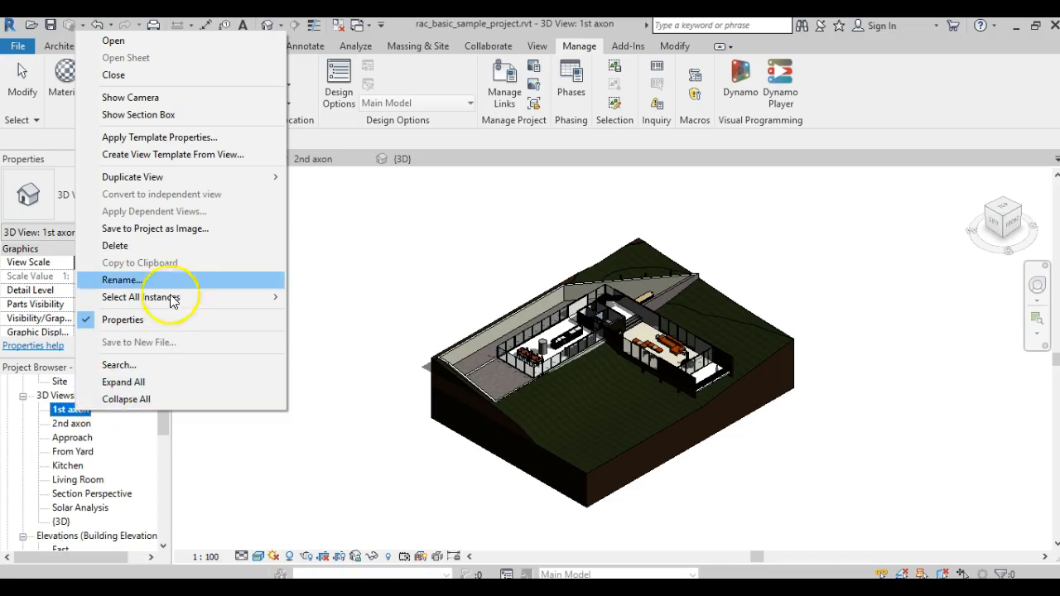
pyautogui.moveTo(154, 185)
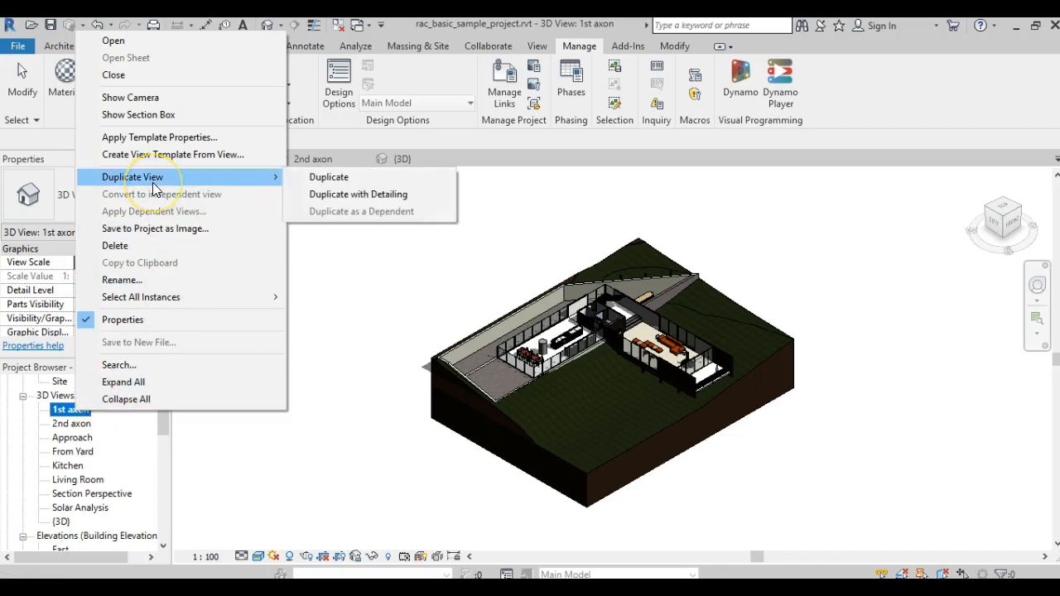
pyautogui.click(325, 178)
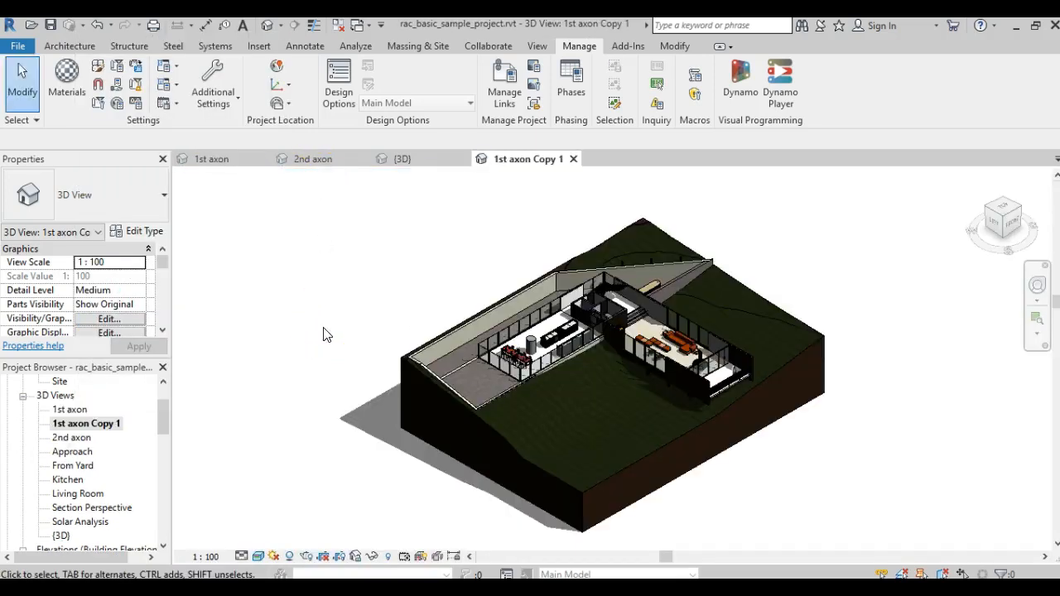
# Step: Try to rename the copied 3D view as 2nd axon
pyautogui.rightClick(97, 424)
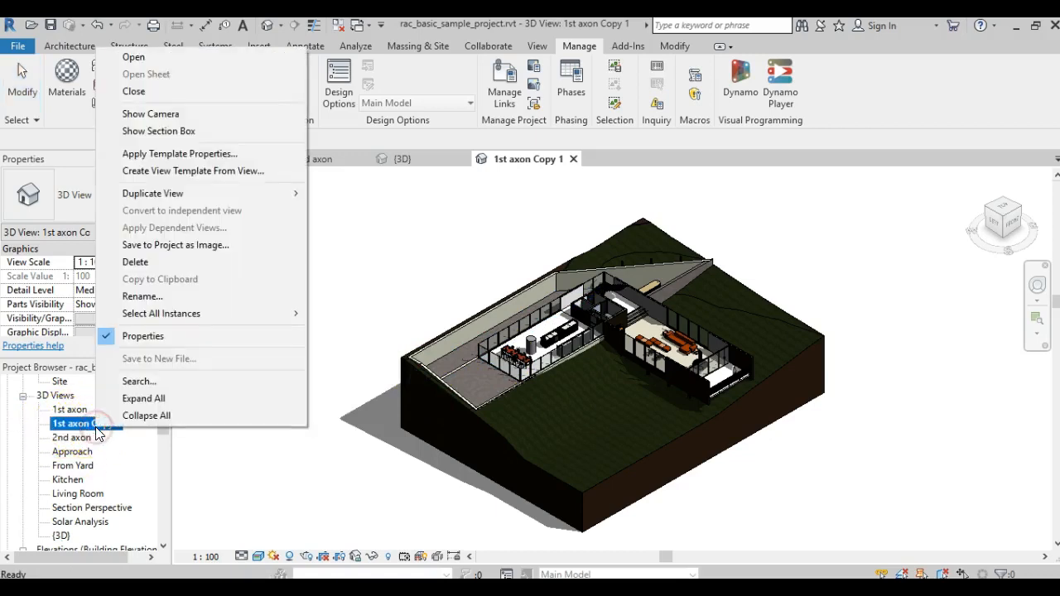
pyautogui.click(137, 295)
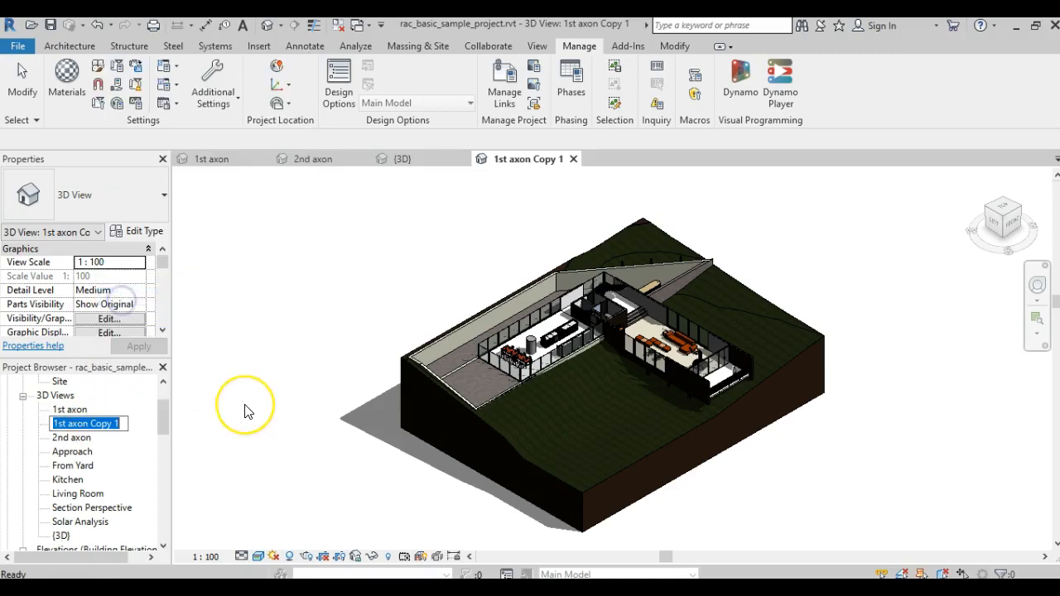
pyautogui.write('2nd ')
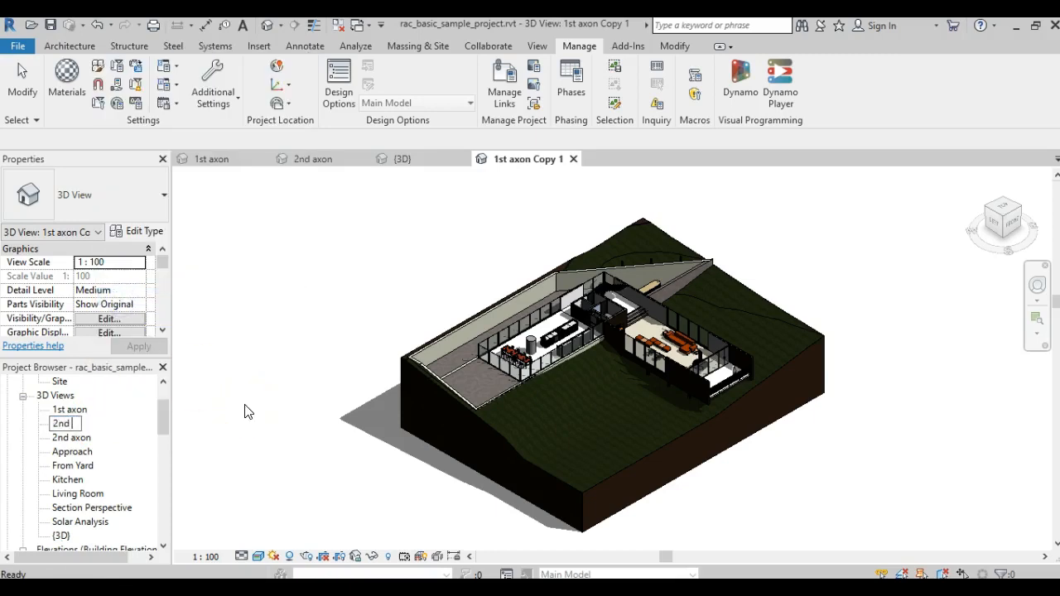
pyautogui.write('axon')
pyautogui.press('Return')
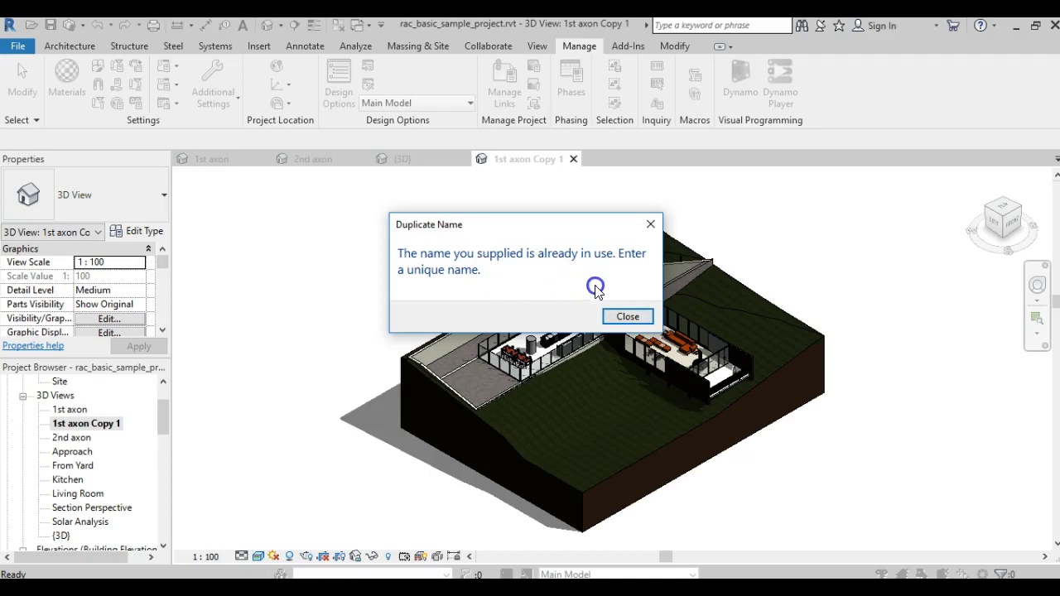
pyautogui.click(625, 318)
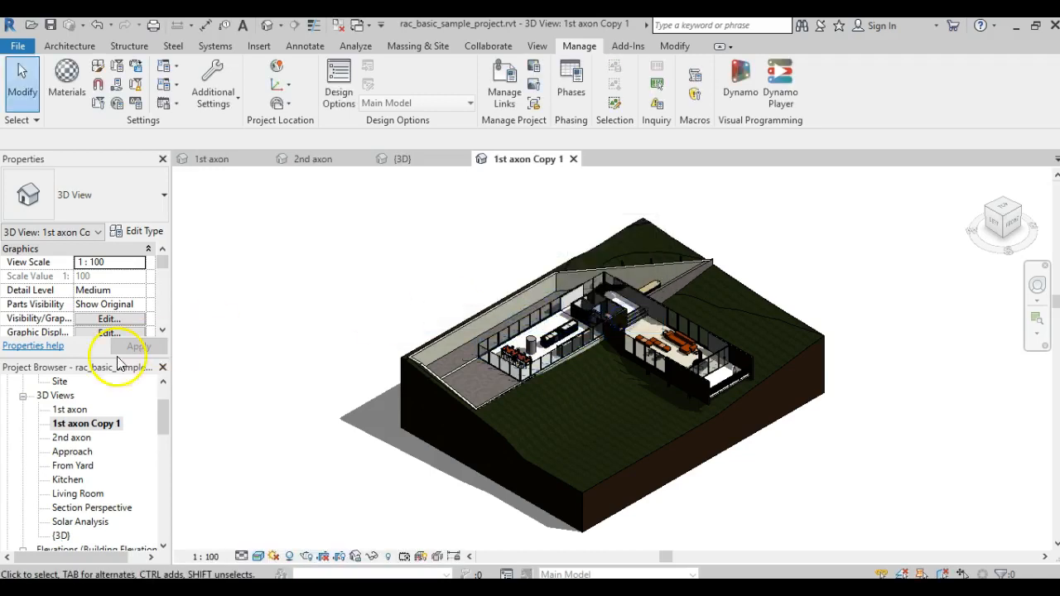
# Step: Rename the copy of the 1st axon view as 2nd axon real
pyautogui.rightClick(94, 427)
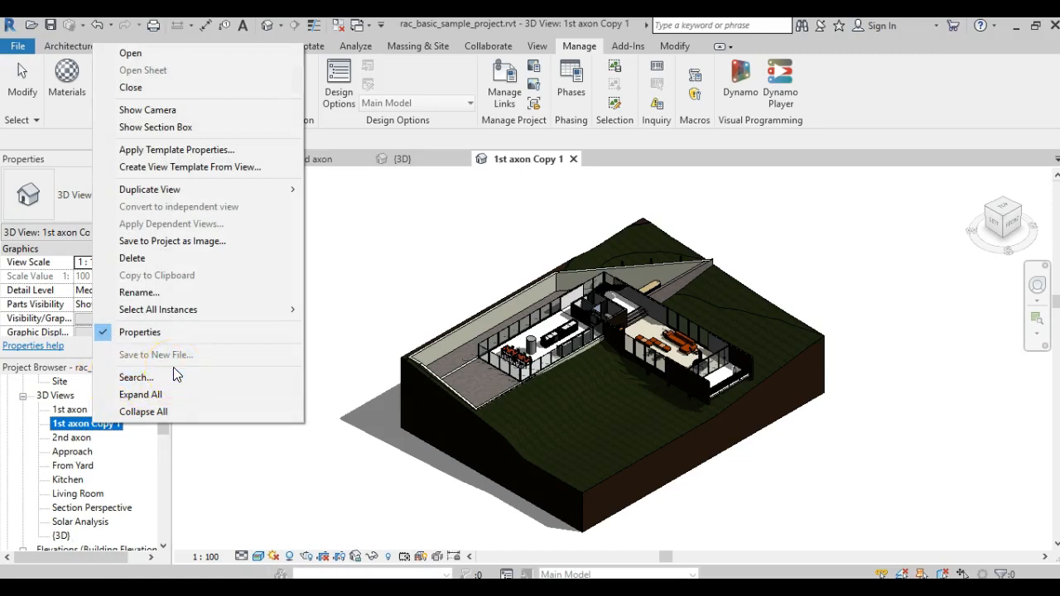
pyautogui.click(168, 298)
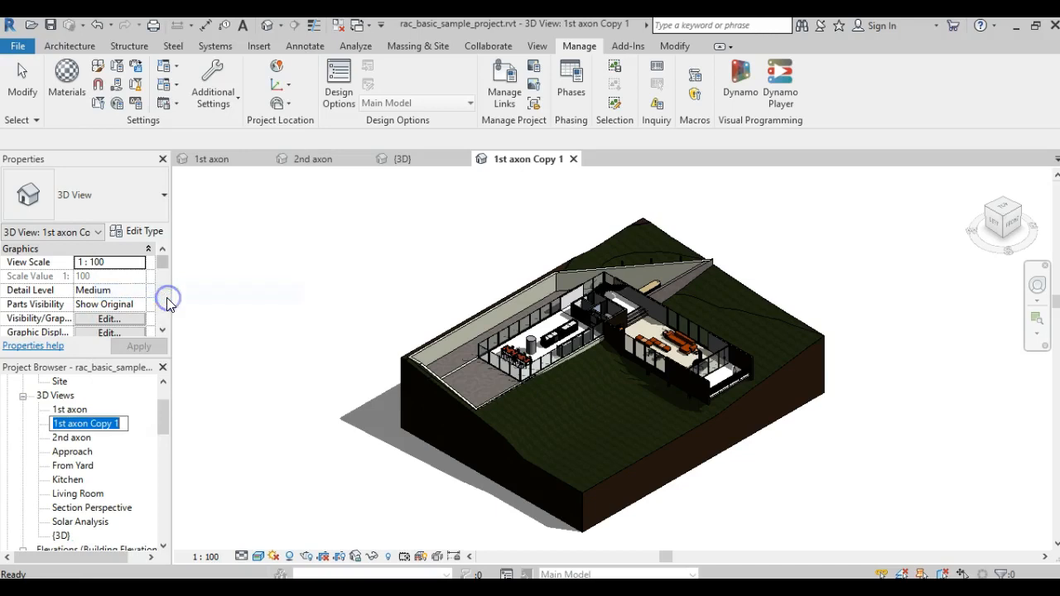
pyautogui.write('2nd ')
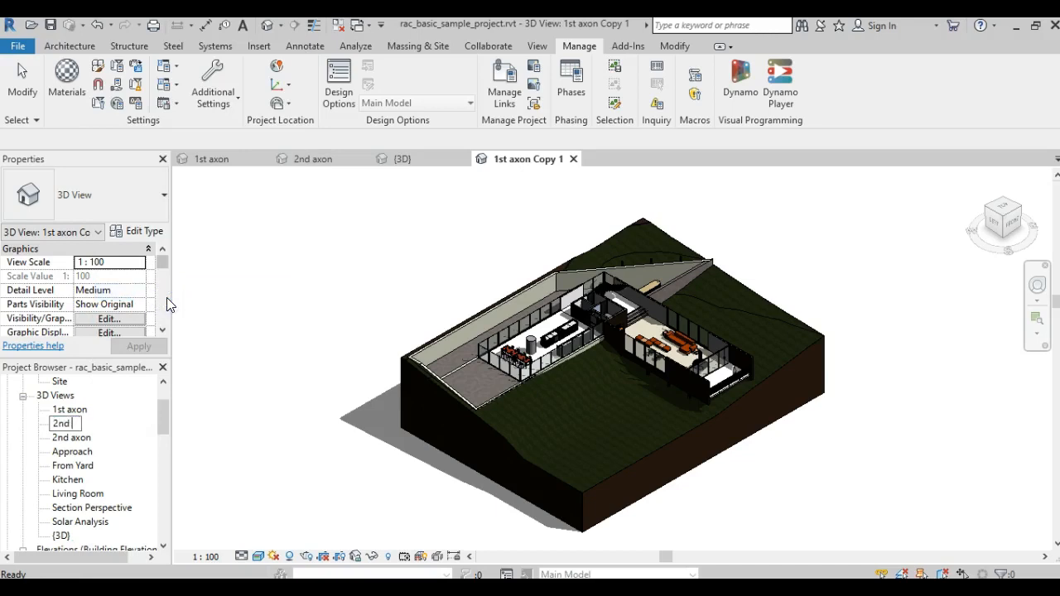
pyautogui.write('axon real')
pyautogui.click(243, 358)
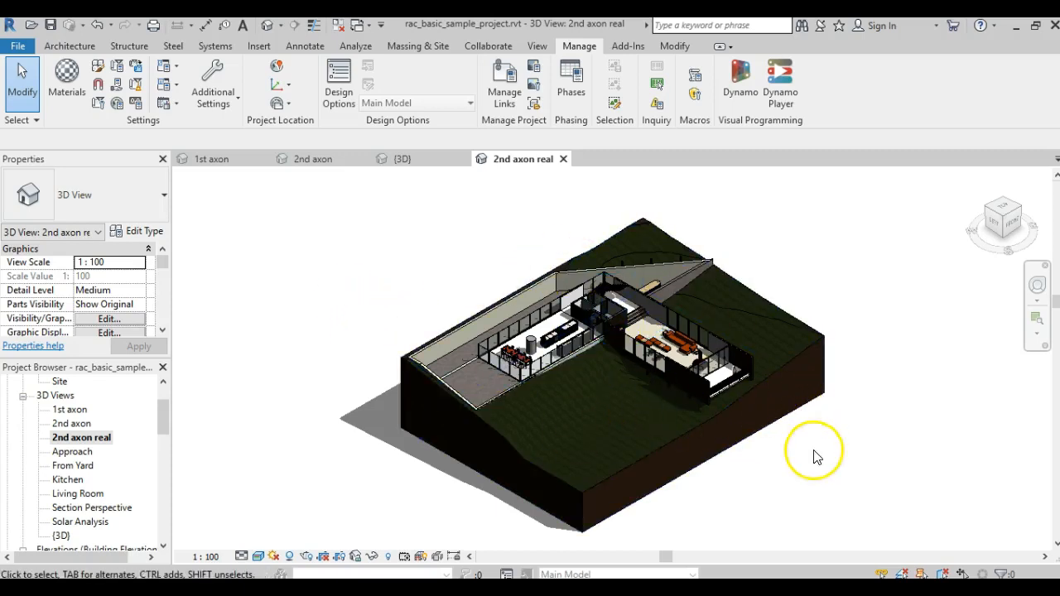
# Step: Reveal the hidden section box in 2nd axon real and move its base and top up so it cuts through the upper-storey walls below the roof
pyautogui.click(387, 555)
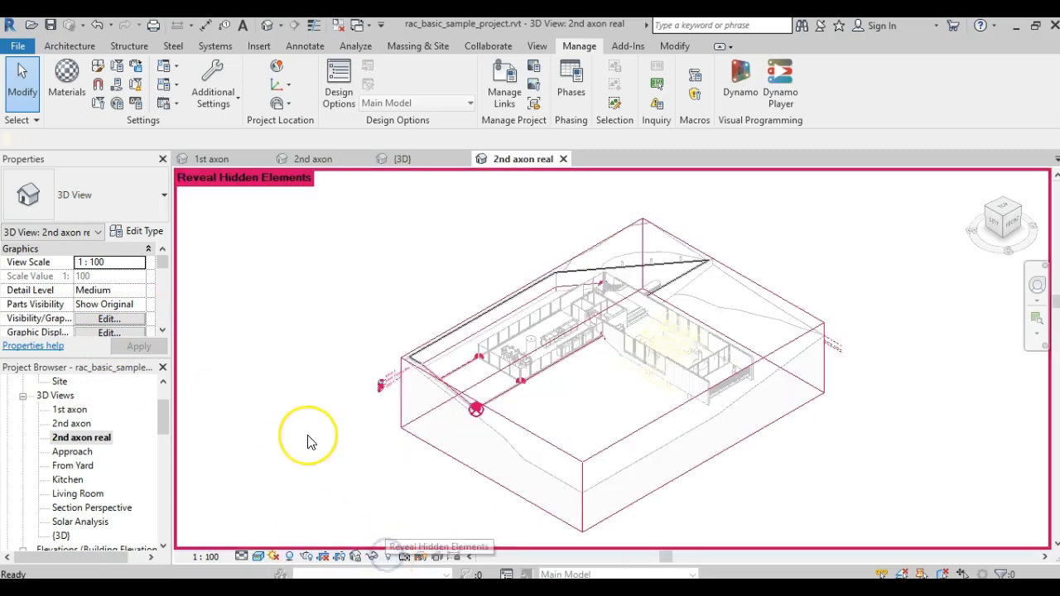
pyautogui.click(418, 448)
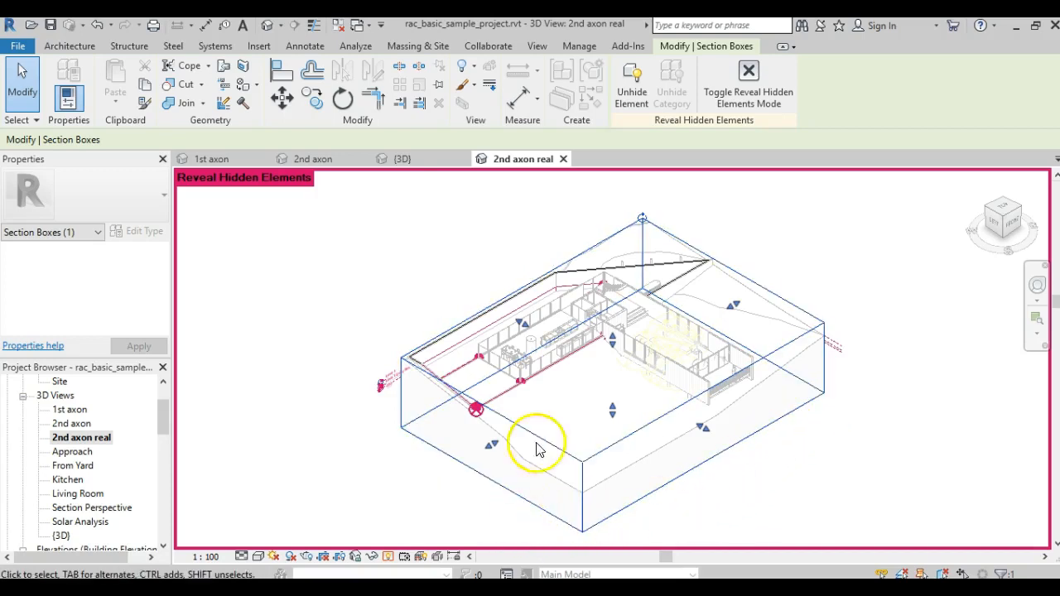
pyautogui.moveTo(614, 412); pyautogui.dragTo(611, 329)
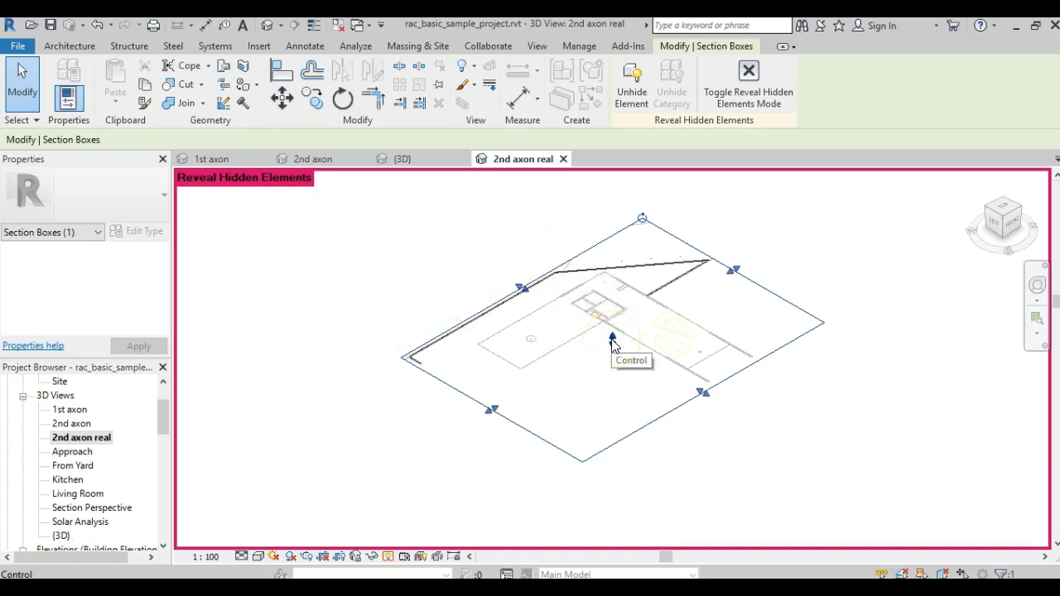
pyautogui.moveTo(612, 339); pyautogui.dragTo(610, 267)
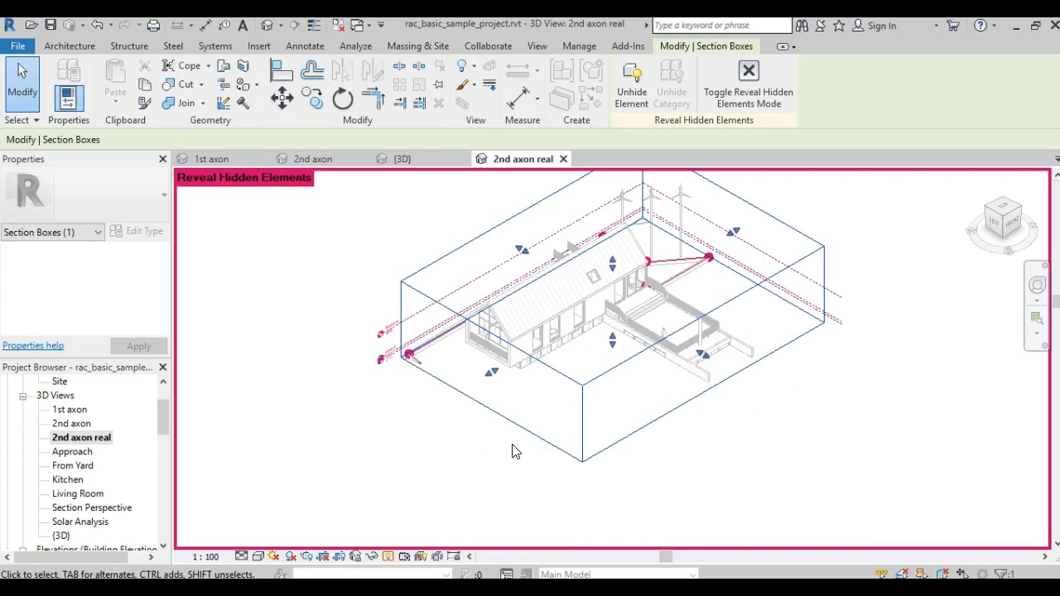
pyautogui.moveTo(614, 265); pyautogui.dragTo(612, 303)
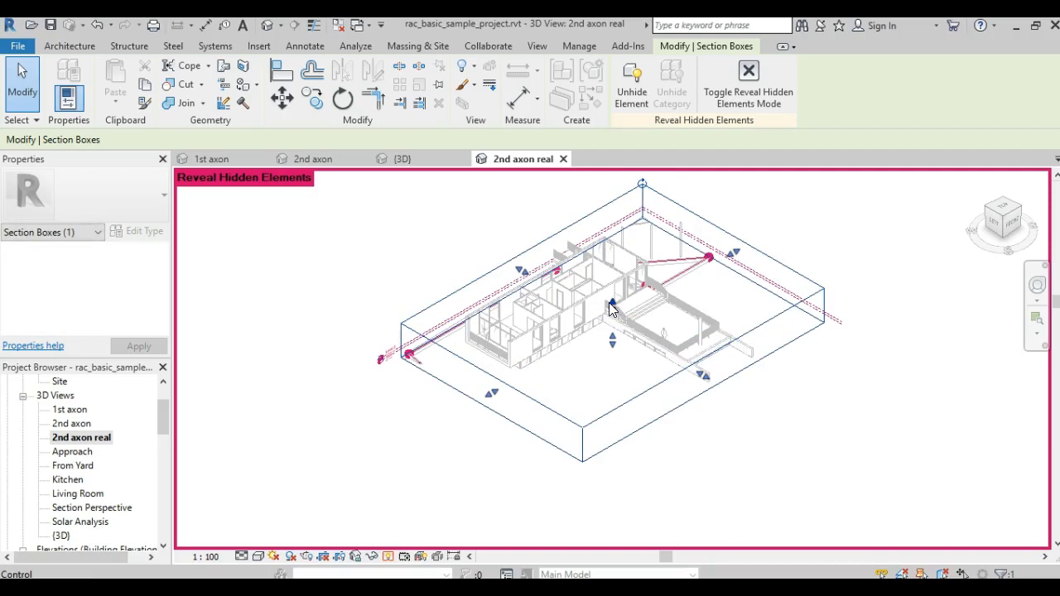
pyautogui.moveTo(611, 305); pyautogui.dragTo(613, 315)
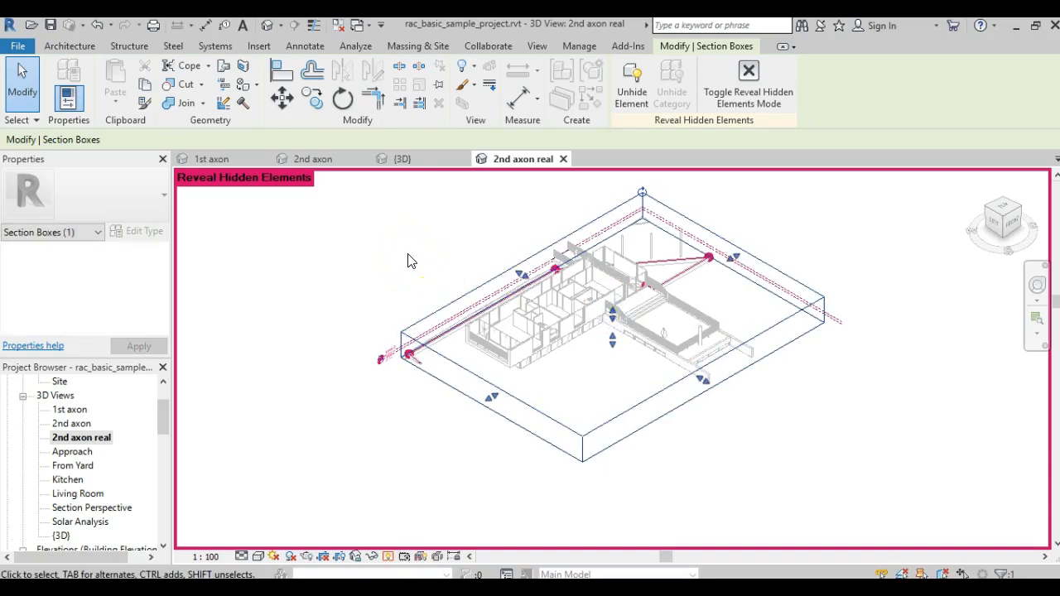
pyautogui.click(387, 557)
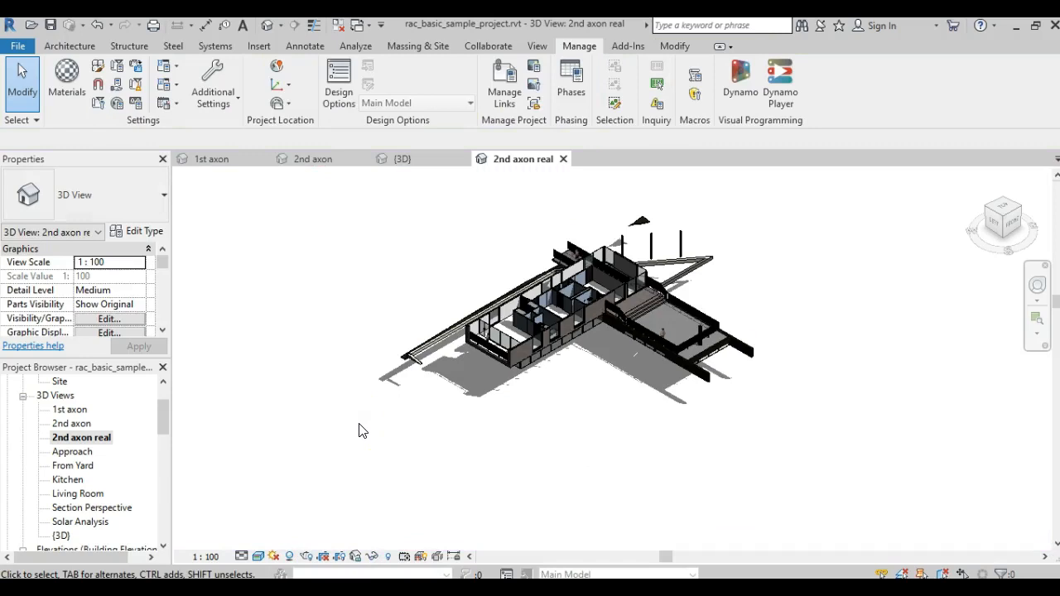
# Step: Hide the leftover topography element in the 2nd axon real view
pyautogui.click(645, 223)
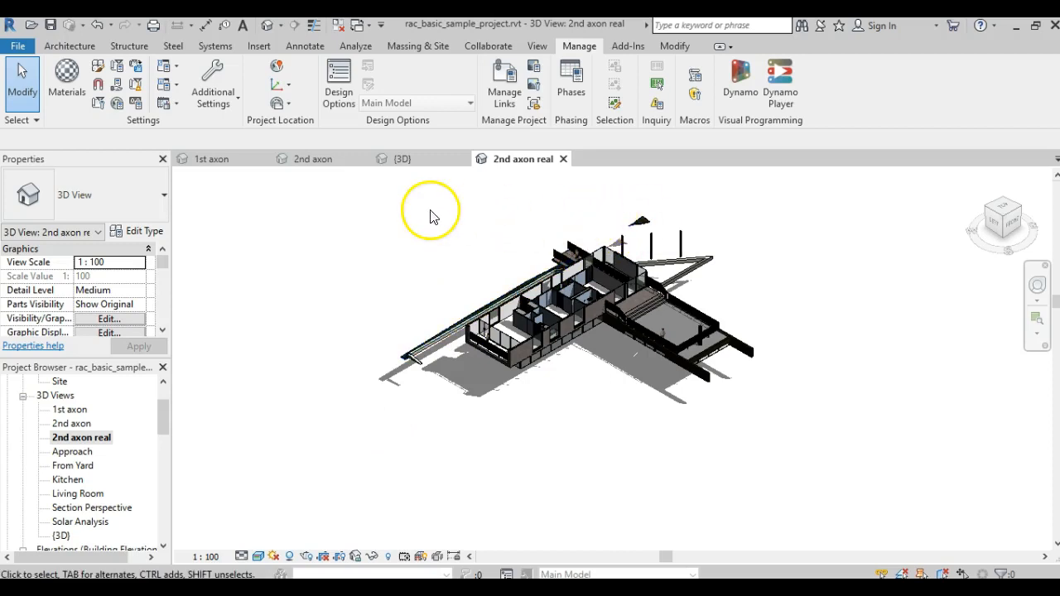
pyautogui.click(645, 222)
pyautogui.rightClick(645, 222)
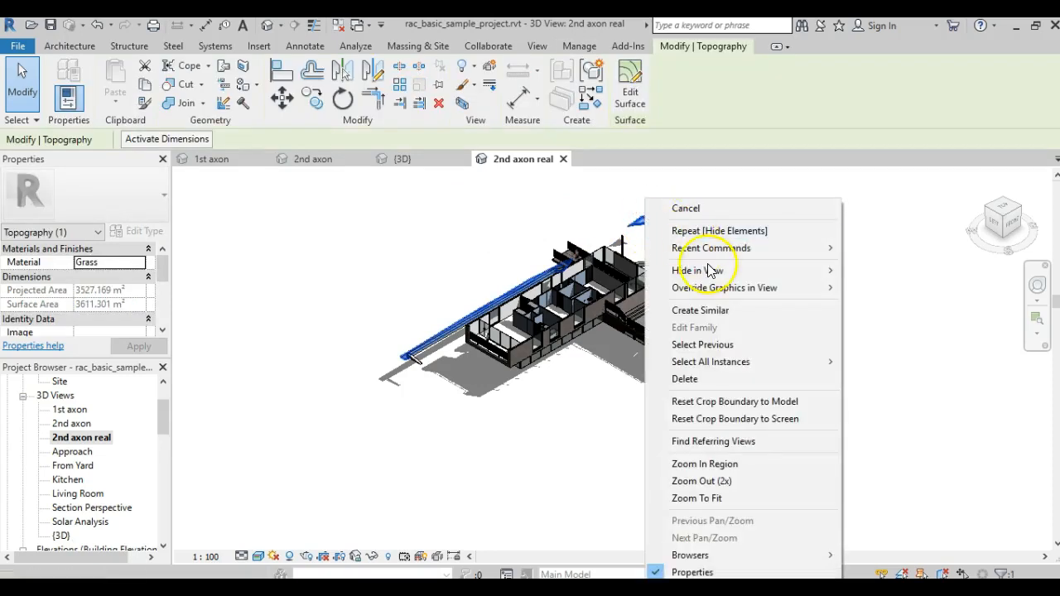
pyautogui.moveTo(708, 270)
pyautogui.click(856, 270)
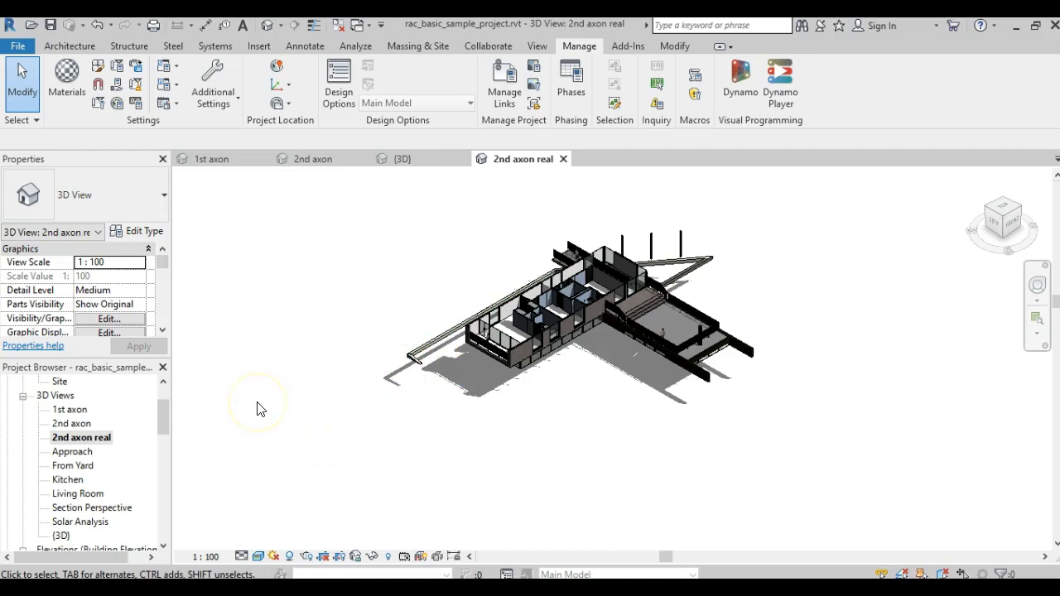
# Step: Turn off Ground Plane at Level in the view's sun settings
pyautogui.click(34, 538)
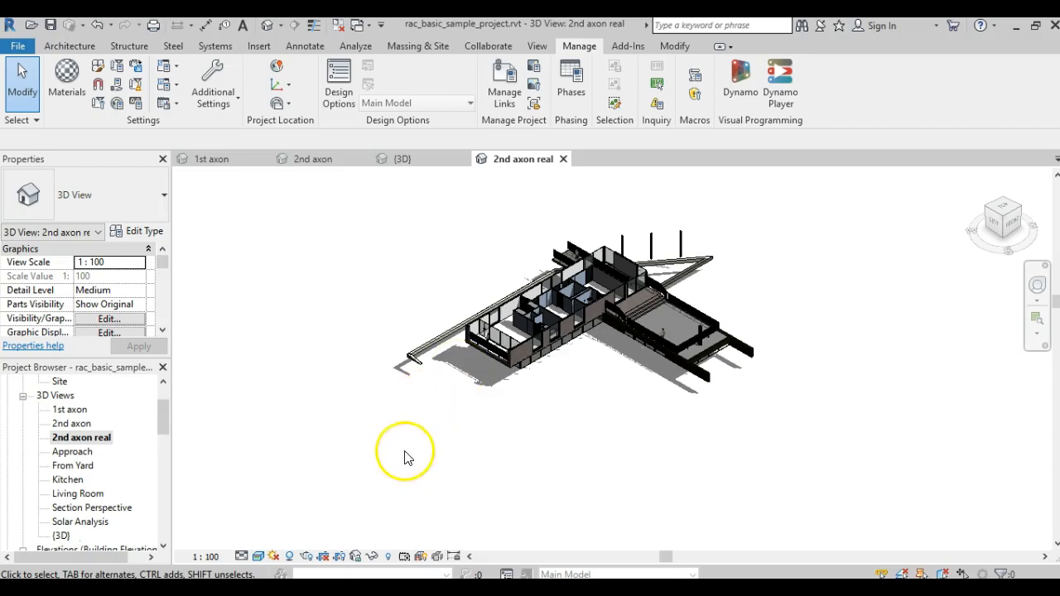
pyautogui.click(274, 558)
pyautogui.click(279, 501)
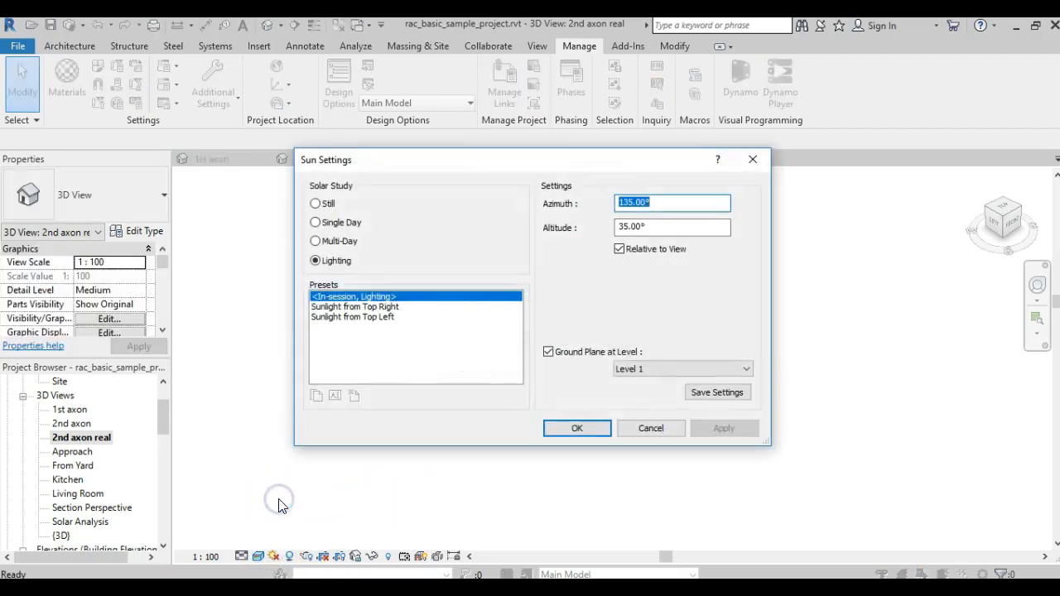
pyautogui.click(592, 356)
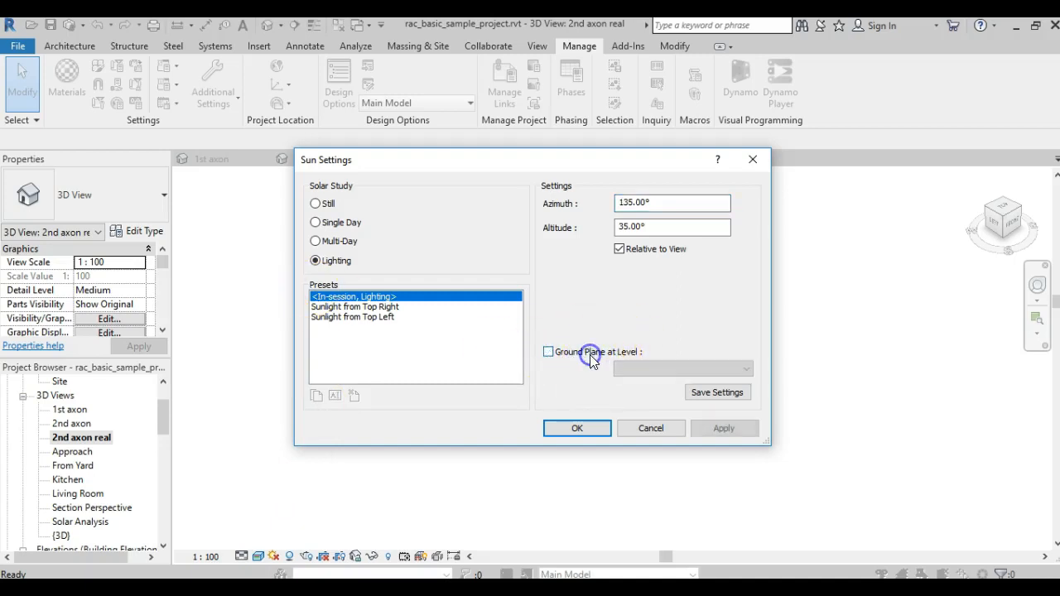
pyautogui.click(583, 431)
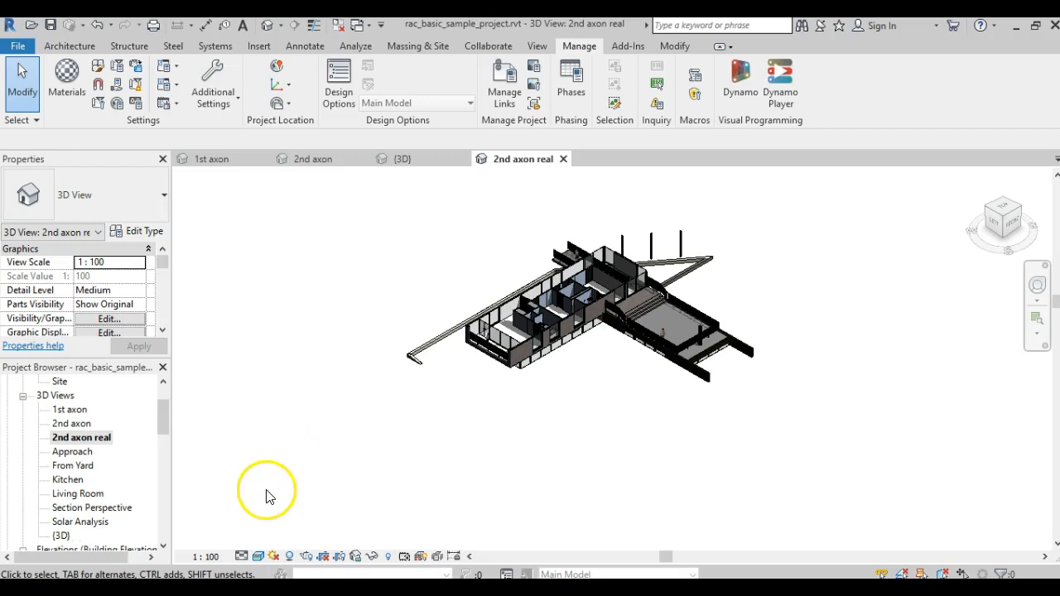
# Step: Duplicate the 2nd axon real view and rename the copy as roof axon
pyautogui.rightClick(80, 439)
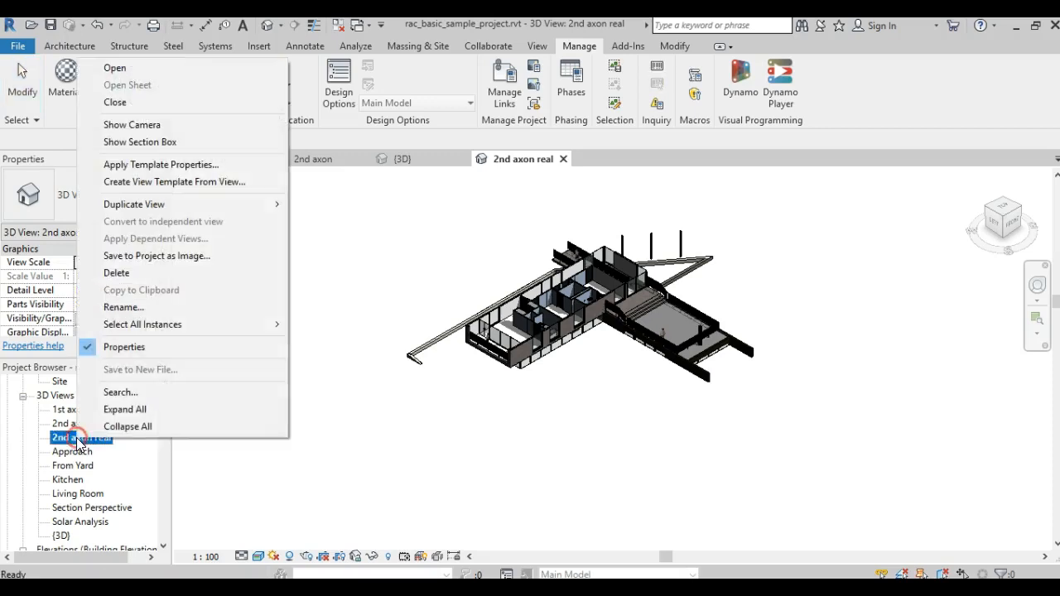
pyautogui.moveTo(196, 208)
pyautogui.click(309, 206)
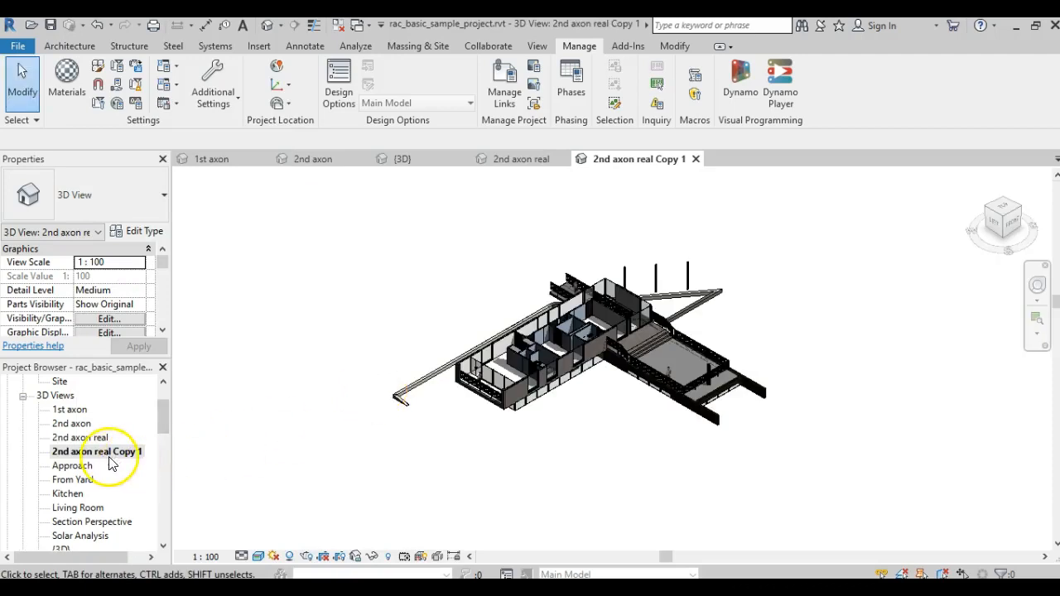
pyautogui.rightClick(100, 460)
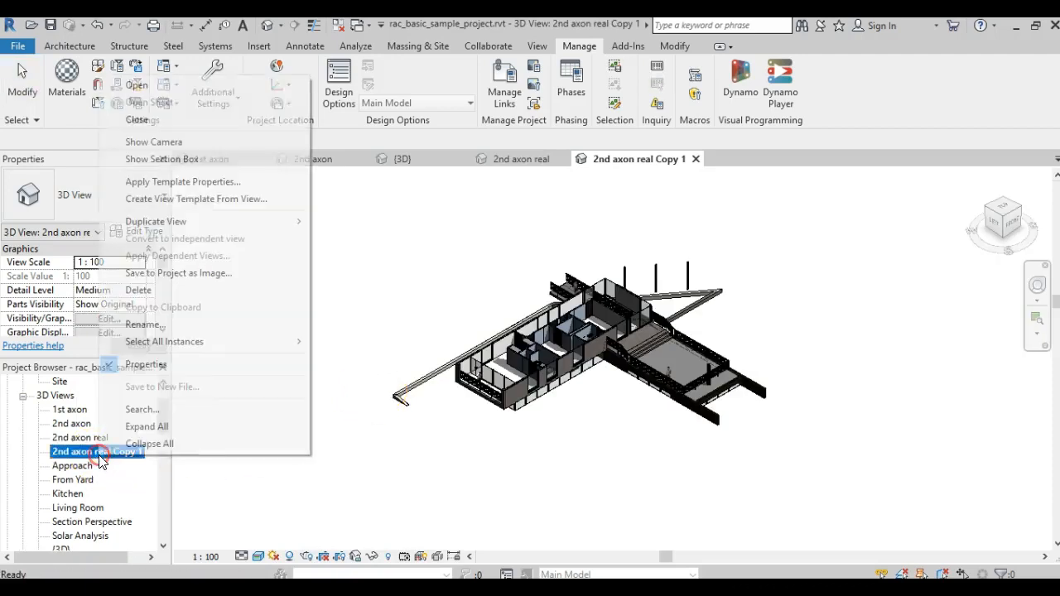
pyautogui.moveTo(187, 352)
pyautogui.click(174, 324)
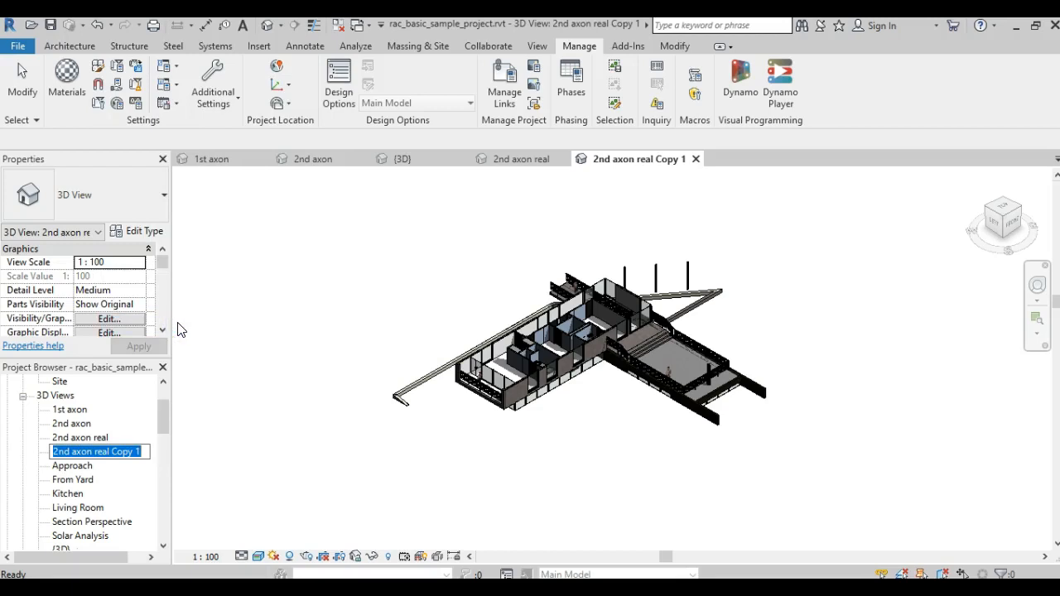
pyautogui.write('roof ax')
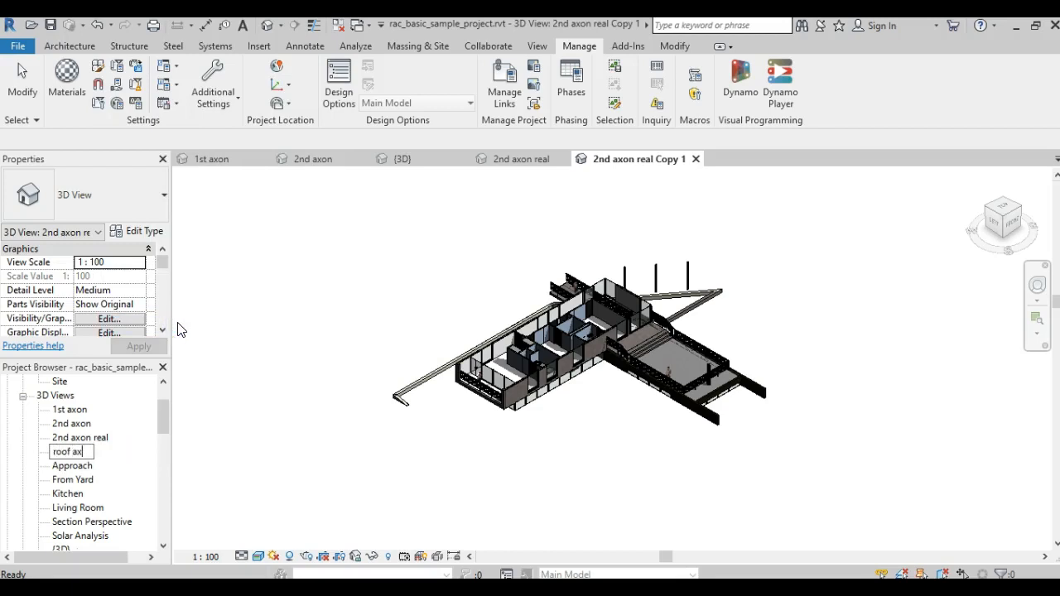
pyautogui.write('on')
pyautogui.press('Return')
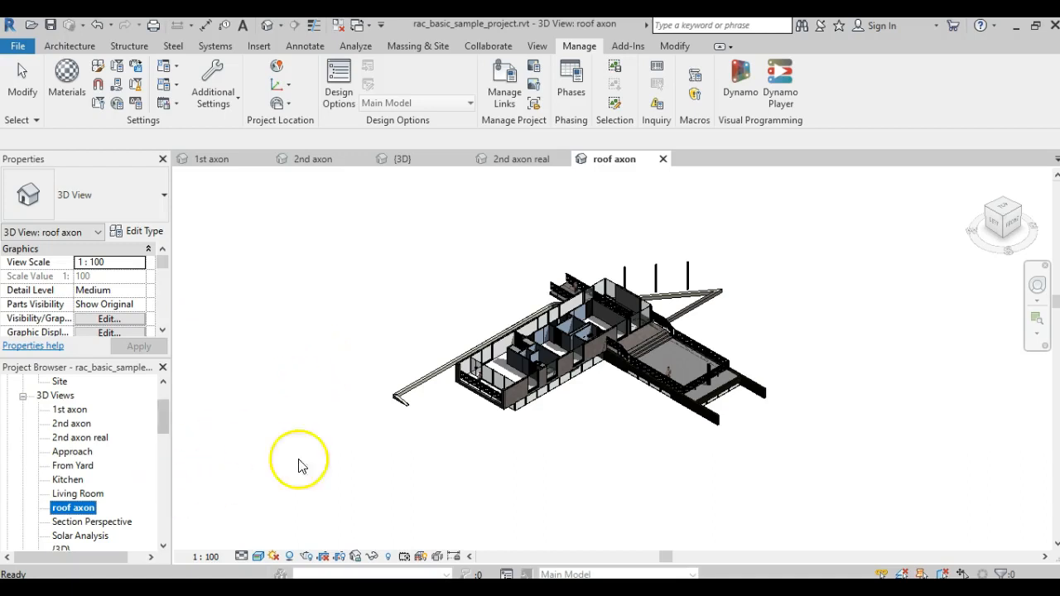
# Step: Reveal the section box in the roof axon view, raise its base to the upper wall cut and extend its top above the roof and wind turbines
pyautogui.click(387, 556)
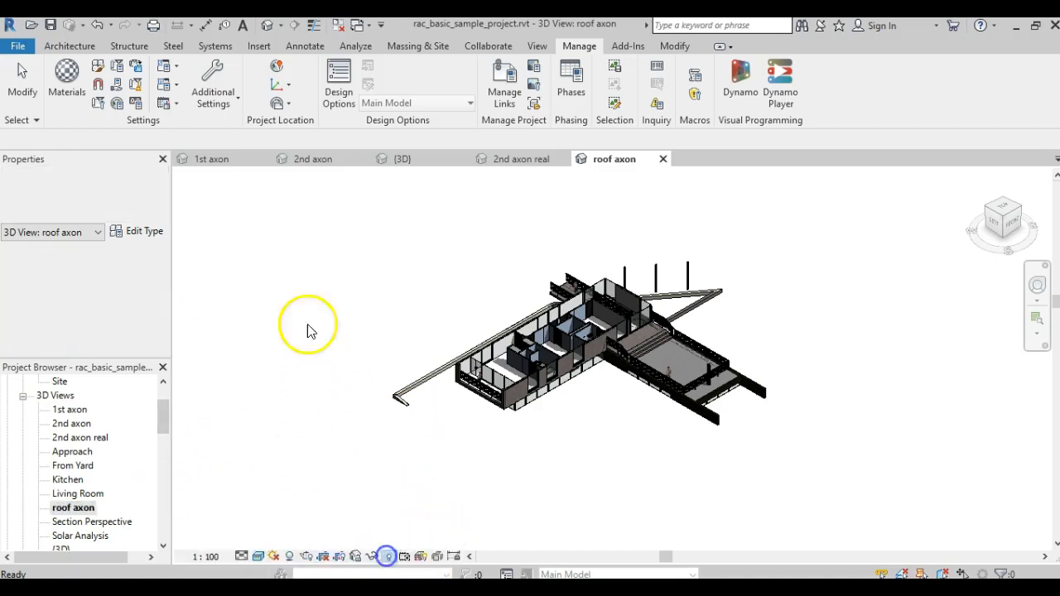
pyautogui.click(412, 443)
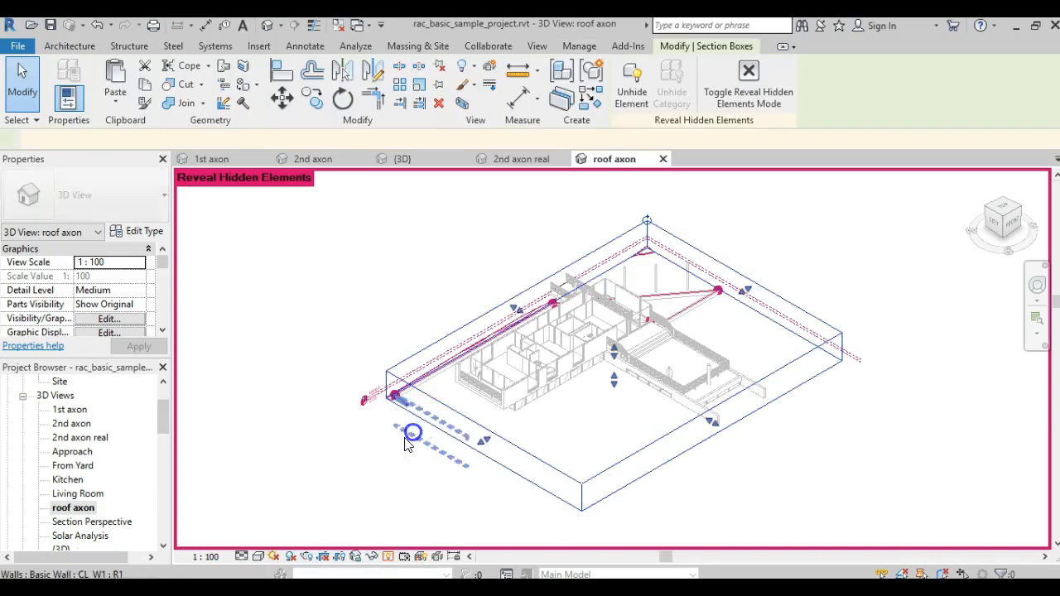
pyautogui.moveTo(616, 387); pyautogui.dragTo(208, 426)
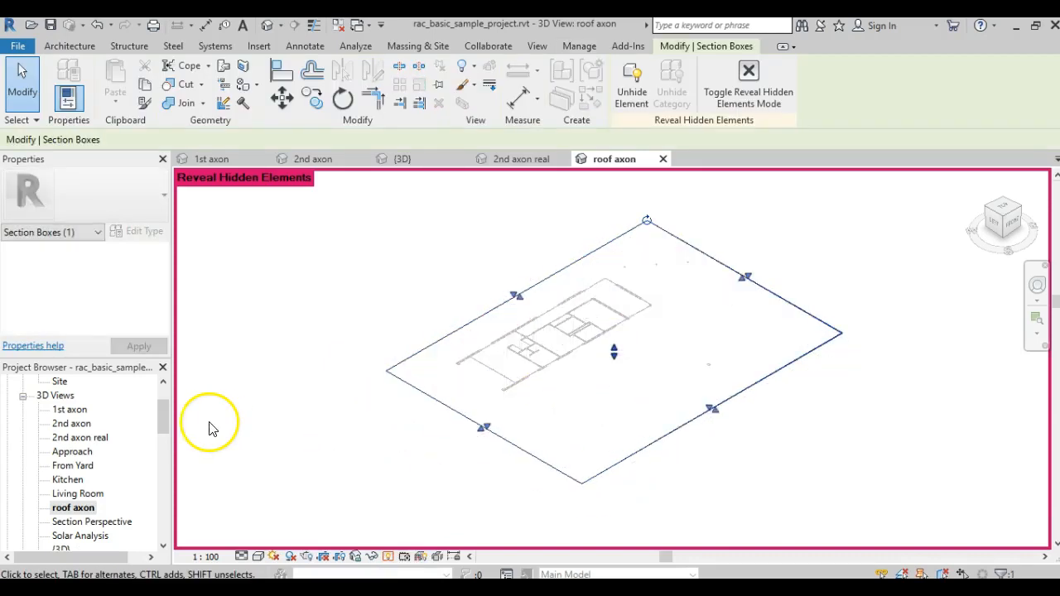
pyautogui.moveTo(613, 352); pyautogui.dragTo(615, 276)
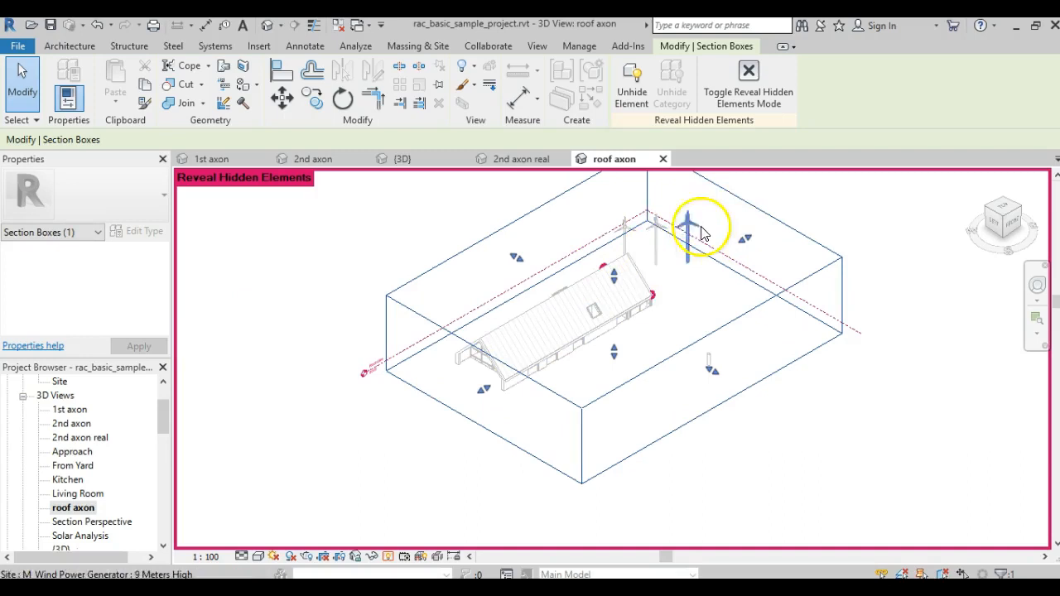
pyautogui.click(388, 556)
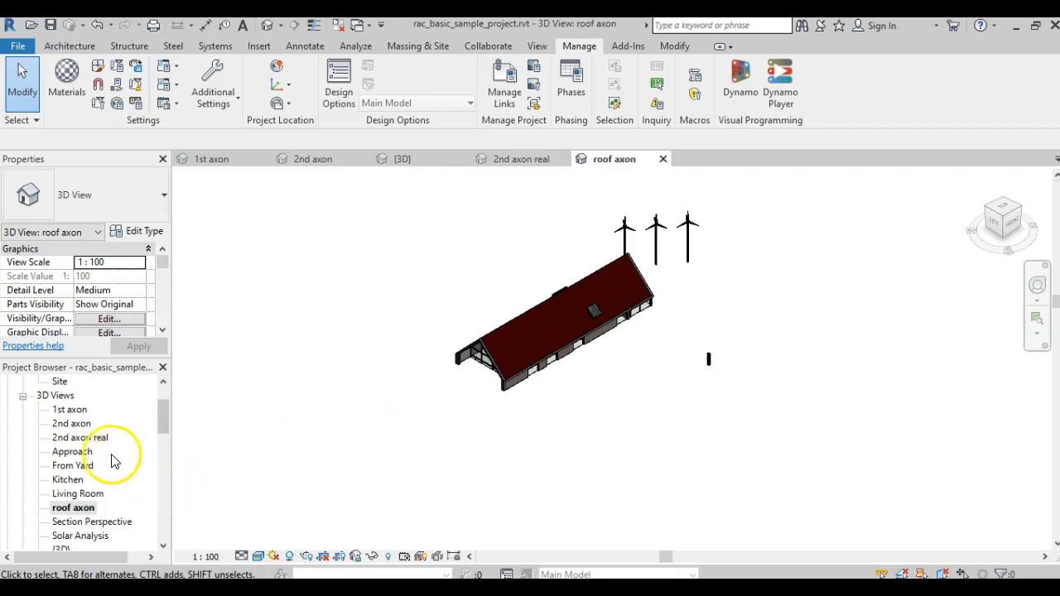
# Step: Review the 1st axon, 2nd axon real and roof axon views one after another
pyautogui.doubleClick(83, 409)
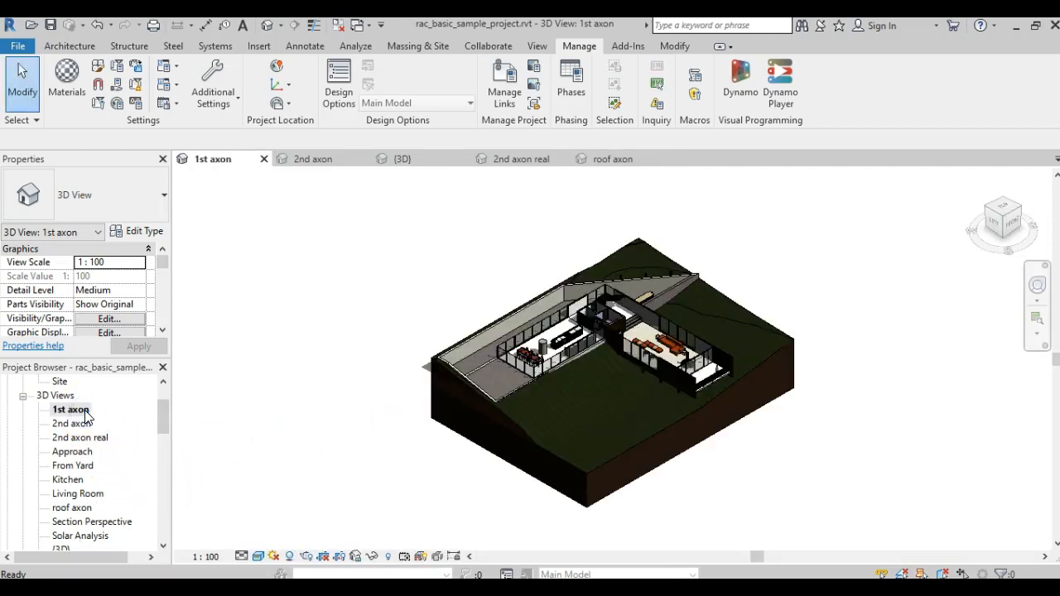
pyautogui.doubleClick(89, 437)
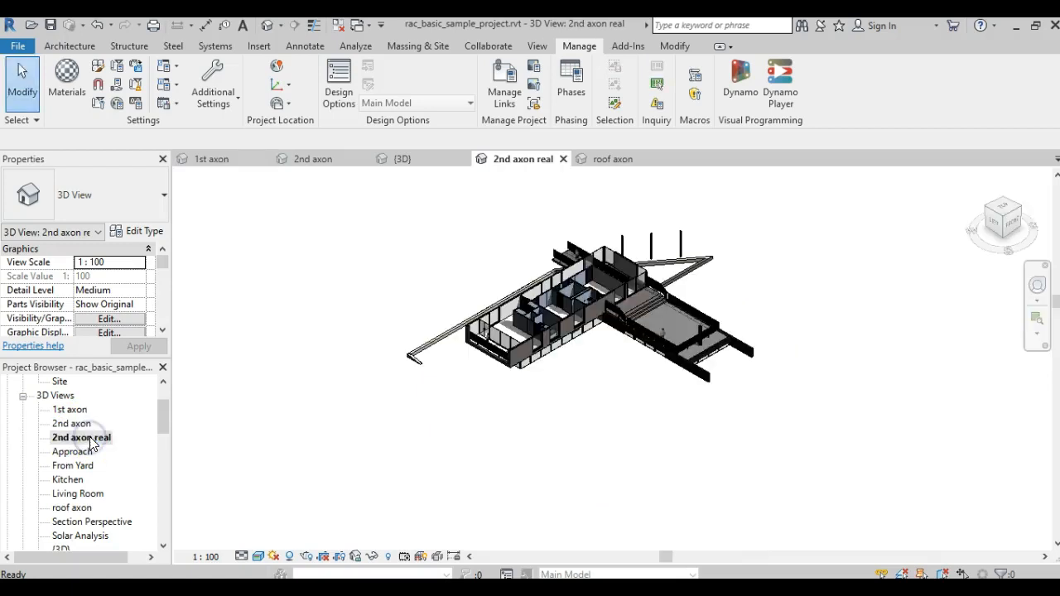
pyautogui.doubleClick(83, 508)
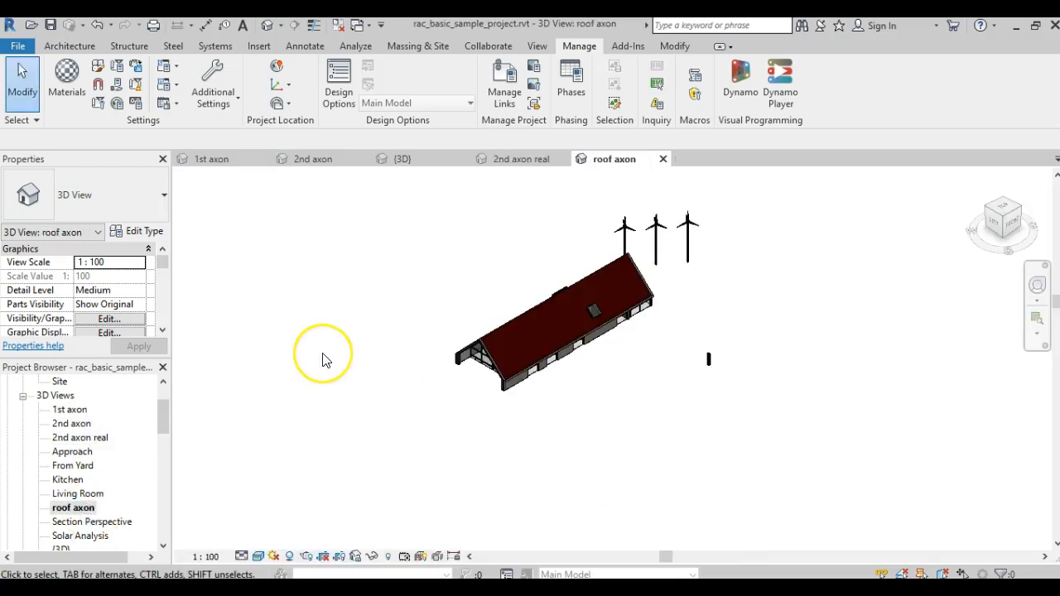